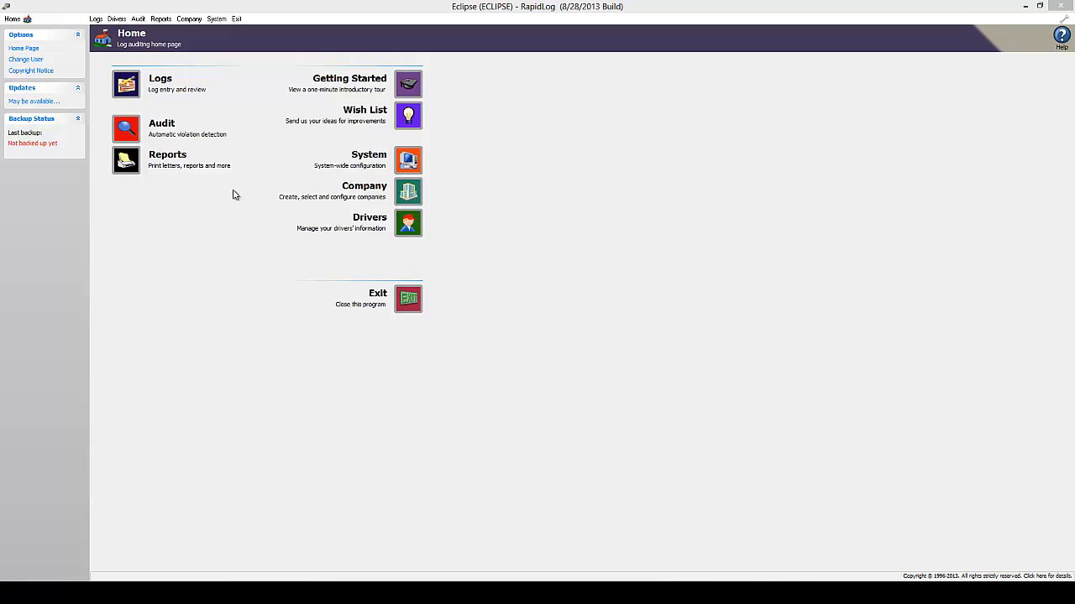
# Open log entry and mark driving on the 01/09/2013 grid from 4 AM to noon and again from 2 PM.
pyautogui.click(129, 93)
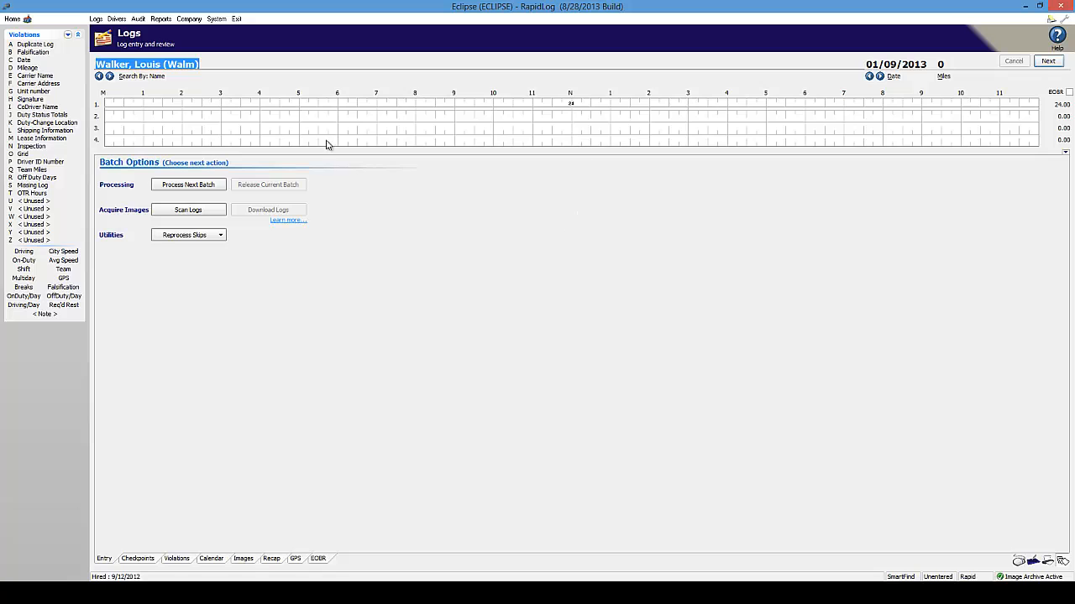
pyautogui.moveTo(260, 129); pyautogui.dragTo(572, 134)
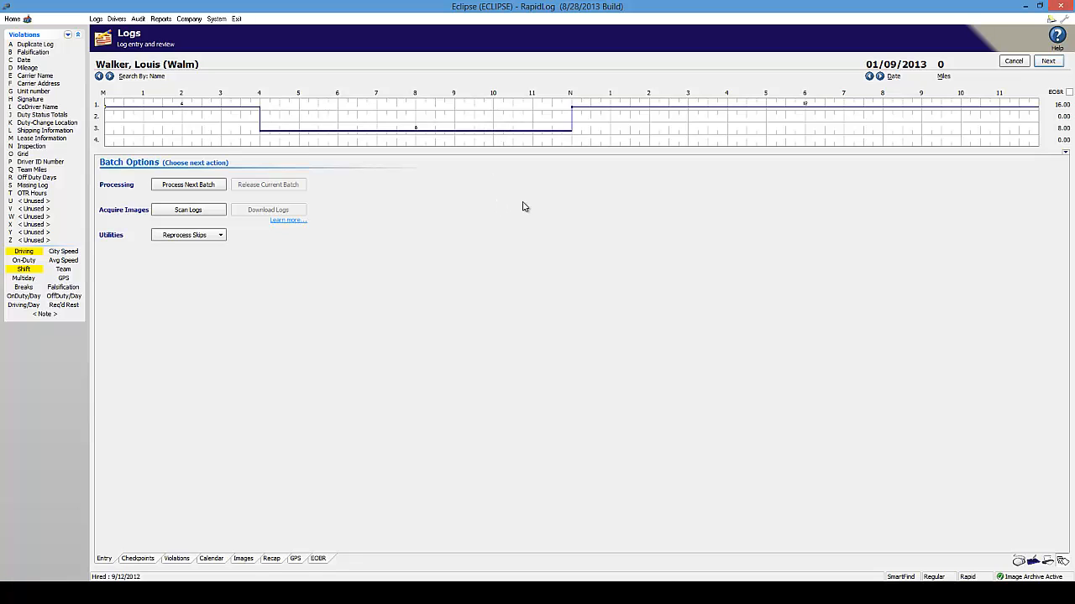
pyautogui.click(648, 131)
pyautogui.click(649, 131)
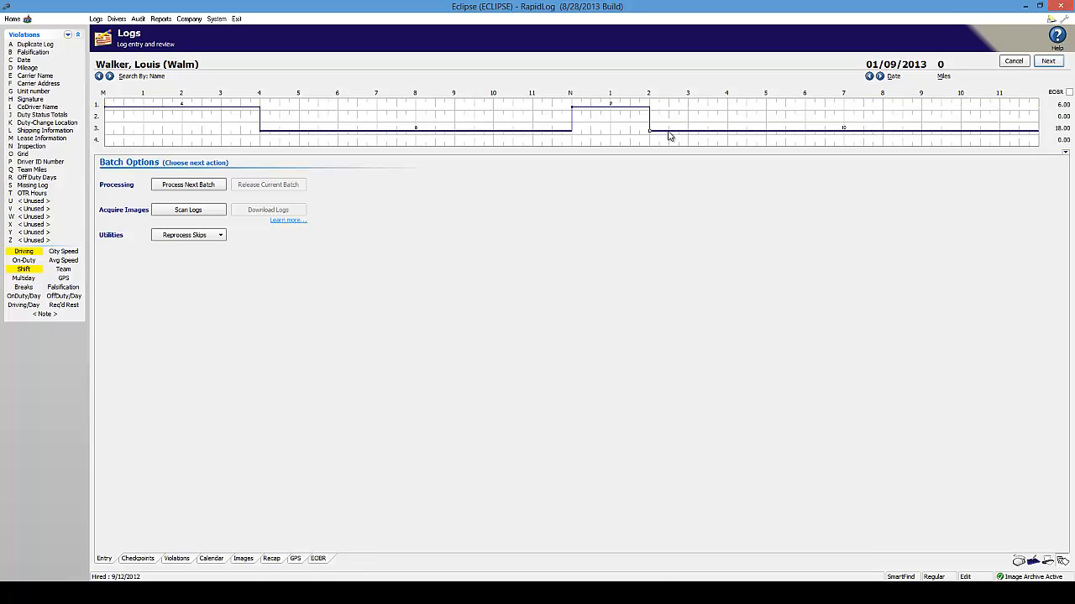
# Mark sleeper berth from 4 PM, on duty from 5:30 PM, and off duty from 7:45 PM to 10 PM on the grid.
pyautogui.click(727, 118)
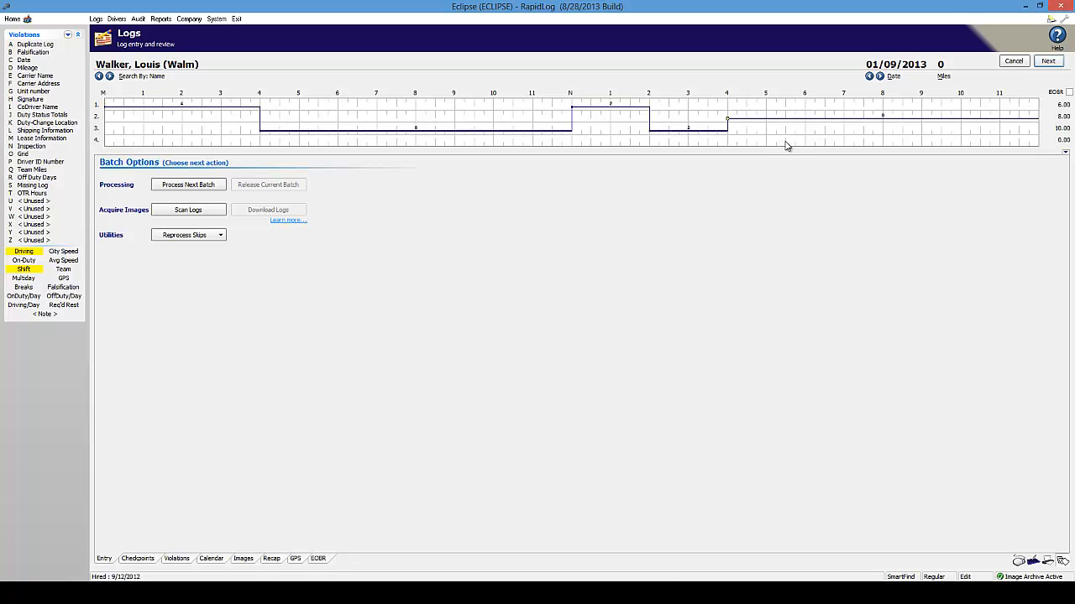
pyautogui.click(785, 143)
pyautogui.moveTo(875, 104); pyautogui.dragTo(955, 108)
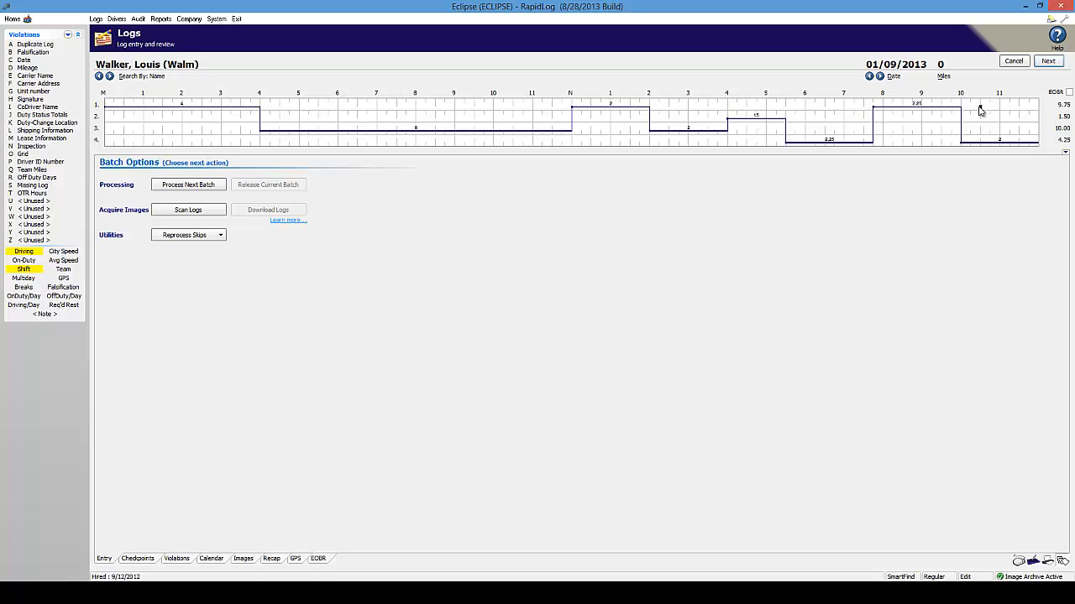
# Mark off duty from 10:30 to 11 PM and on duty until 11:15 PM, and switch the entry mode to Rapid.
pyautogui.click(980, 107)
pyautogui.click(1003, 140)
pyautogui.click(967, 577)
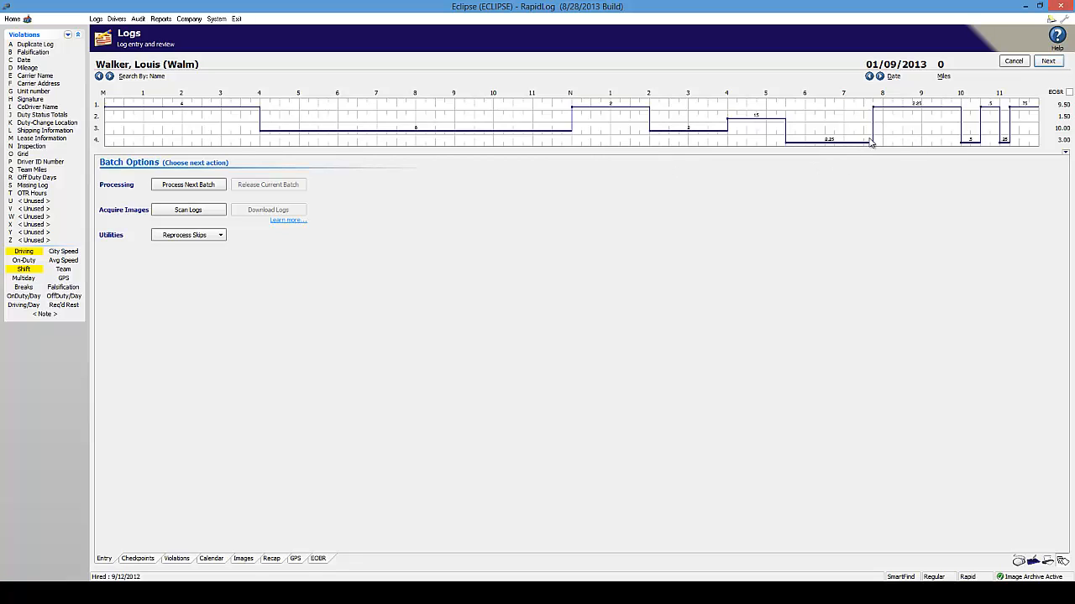
# Save the 01/09/2013 log by moving to the next date, return to it, and record its miles as 52.
pyautogui.click(880, 76)
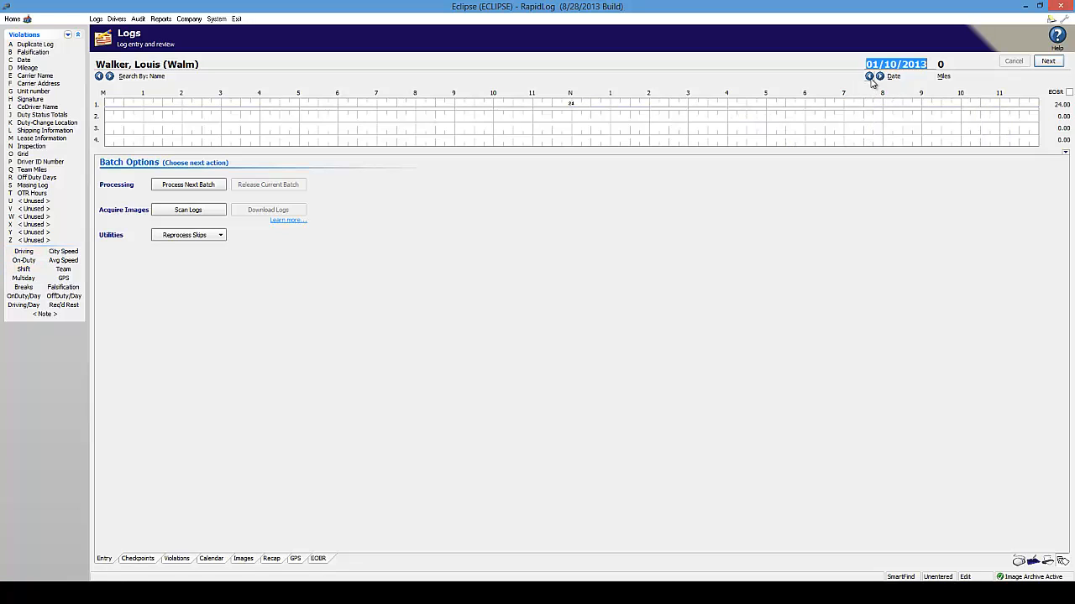
pyautogui.click(869, 76)
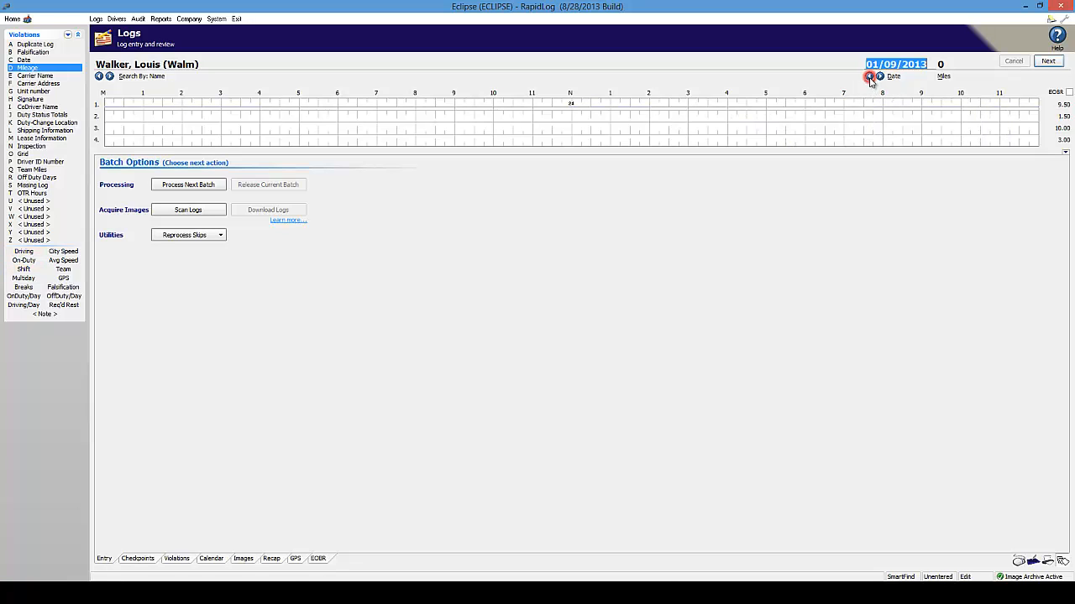
pyautogui.click(941, 65)
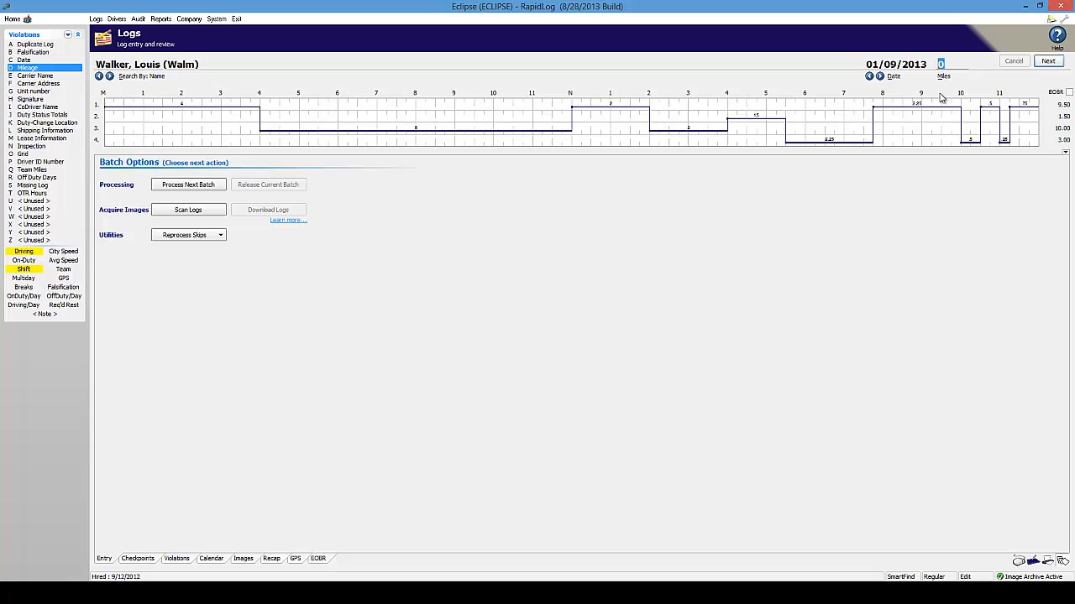
pyautogui.write('52')
pyautogui.press('Return')
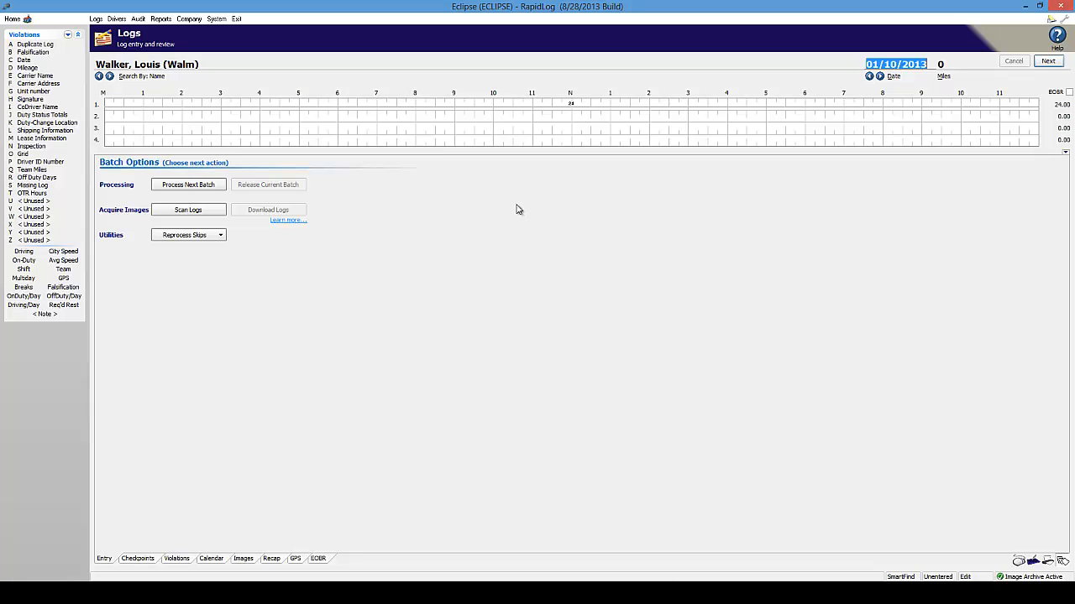
# Start processing the next batch of scanned logs, enter 449 miles for 01/10/2013, and accept the incoming image.
pyautogui.click(204, 186)
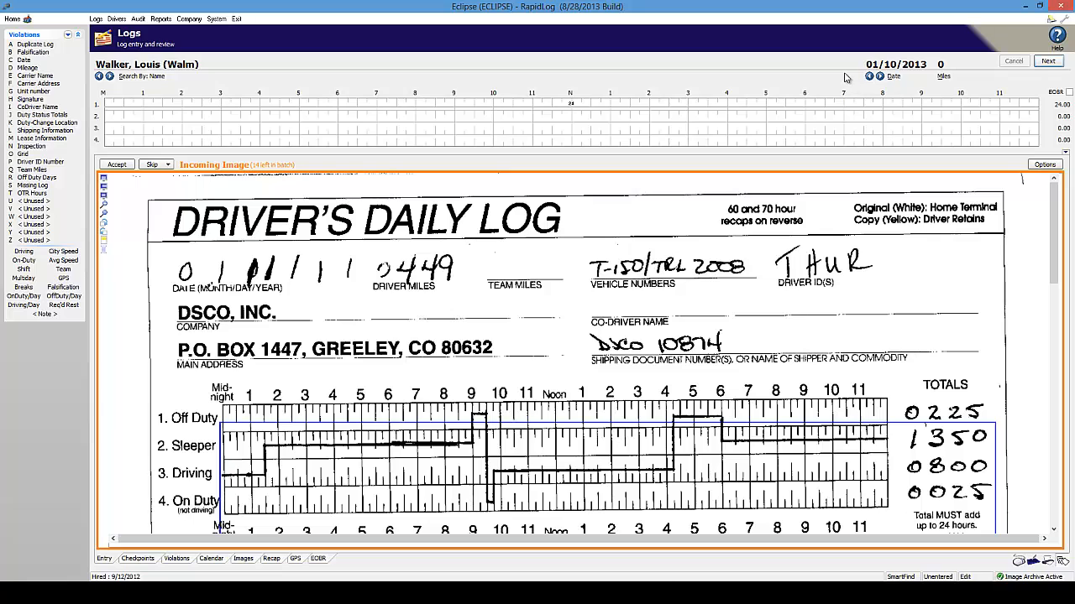
pyautogui.click(951, 63)
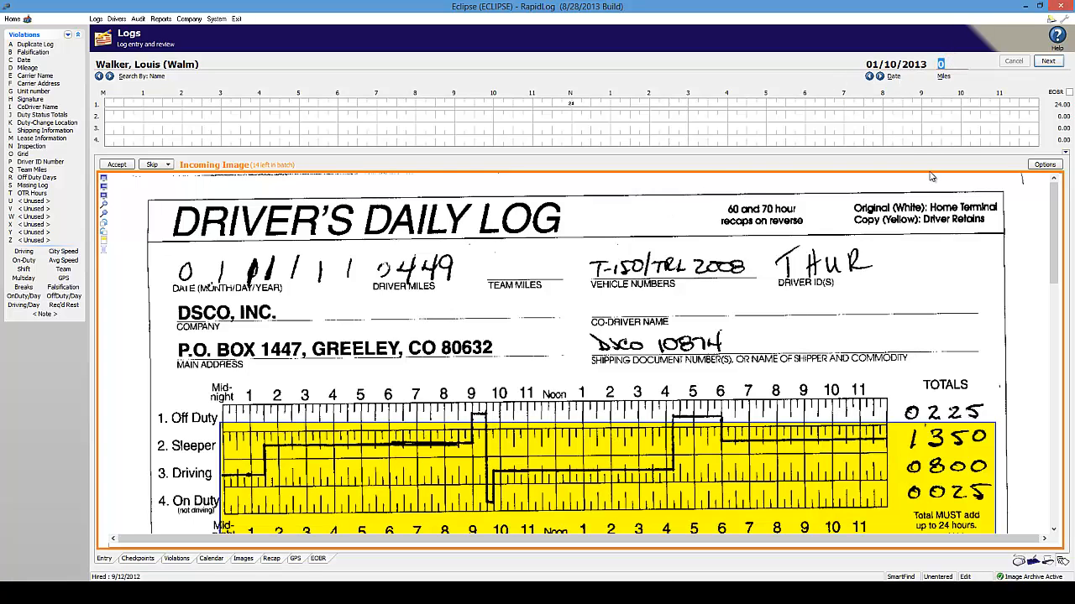
pyautogui.write('449')
pyautogui.click(117, 166)
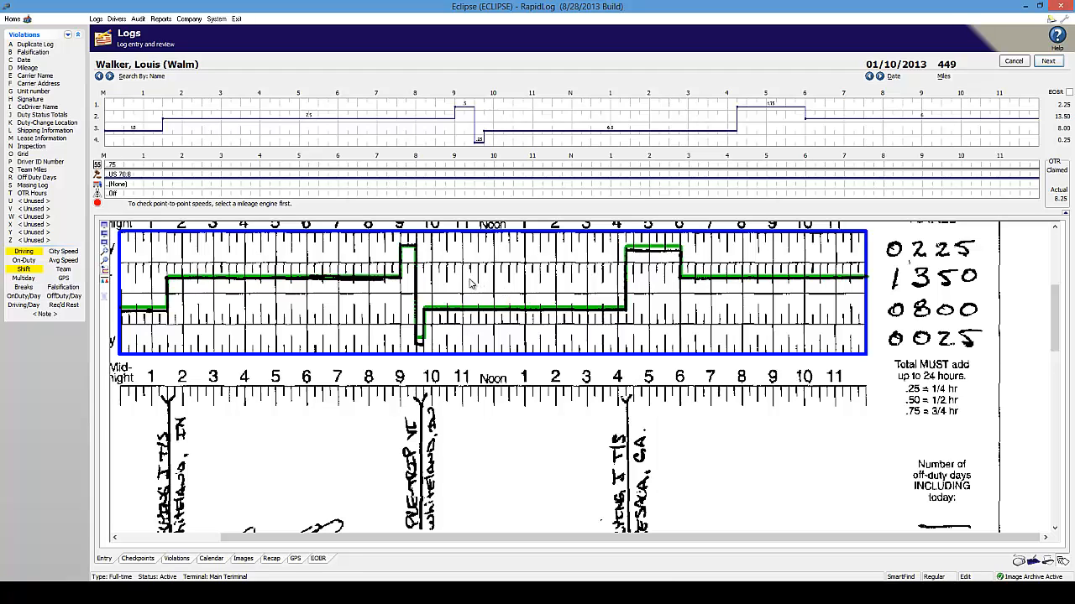
# Try sleeper berth from 11 AM to 1 PM, restore that period to driving, and save the 01/10/2013 log.
pyautogui.moveTo(527, 283); pyautogui.dragTo(525, 282)
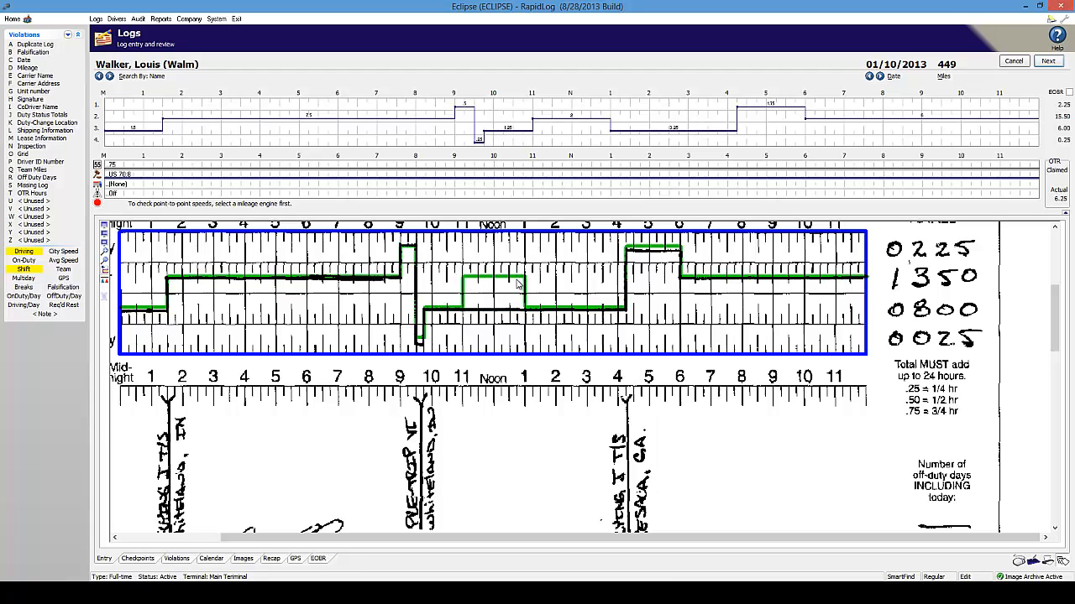
pyautogui.moveTo(532, 130); pyautogui.dragTo(619, 135)
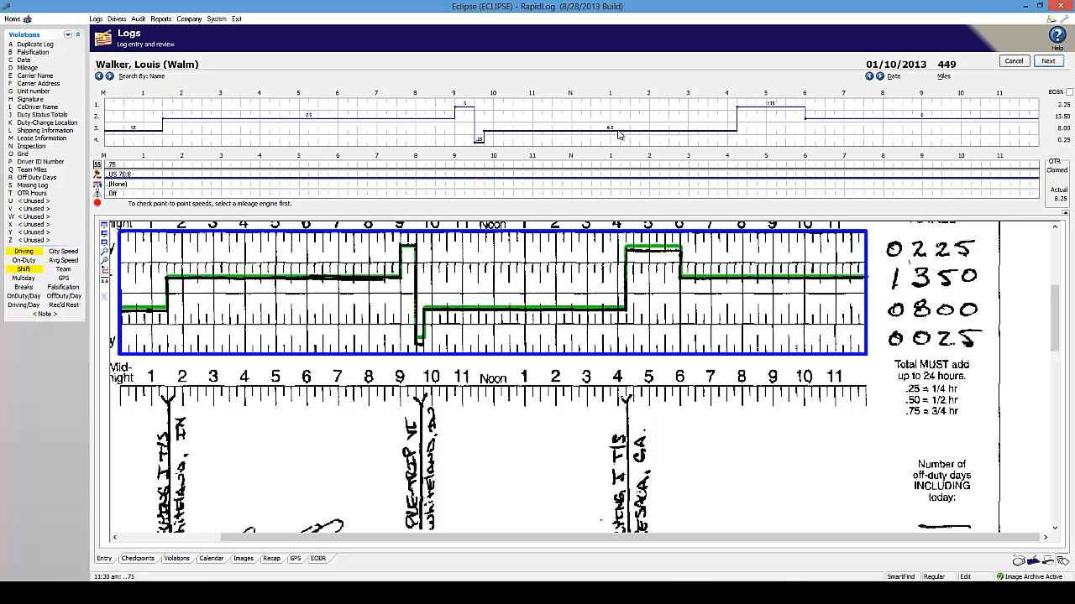
pyautogui.click(1048, 61)
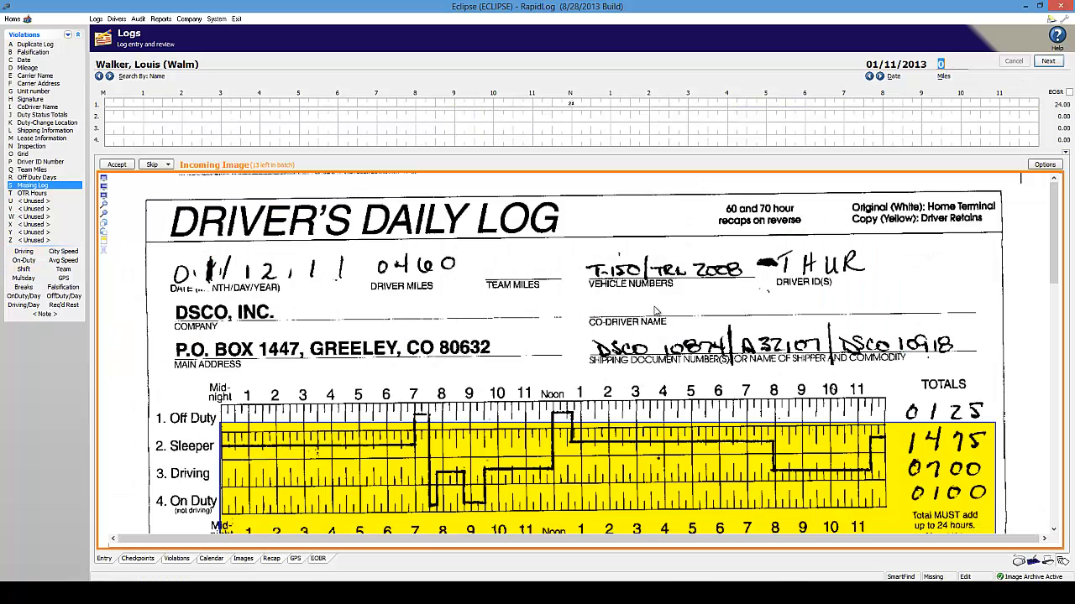
# Set the log date to 01/12/2013 and the miles to 460, and accept the incoming image.
pyautogui.click(896, 63)
pyautogui.click(880, 75)
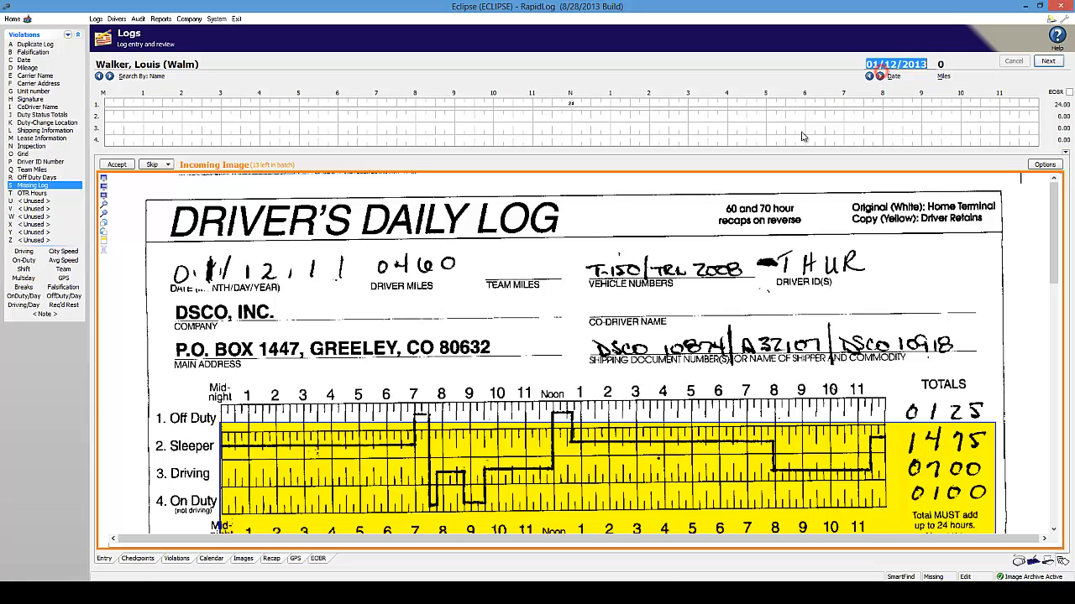
pyautogui.click(940, 64)
pyautogui.write('460')
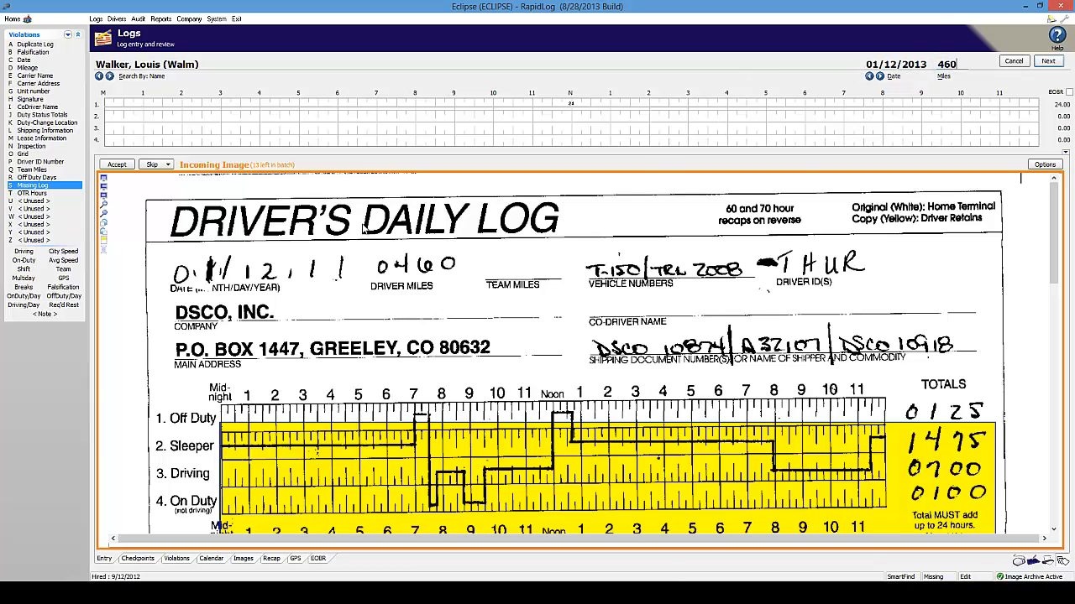
pyautogui.click(117, 165)
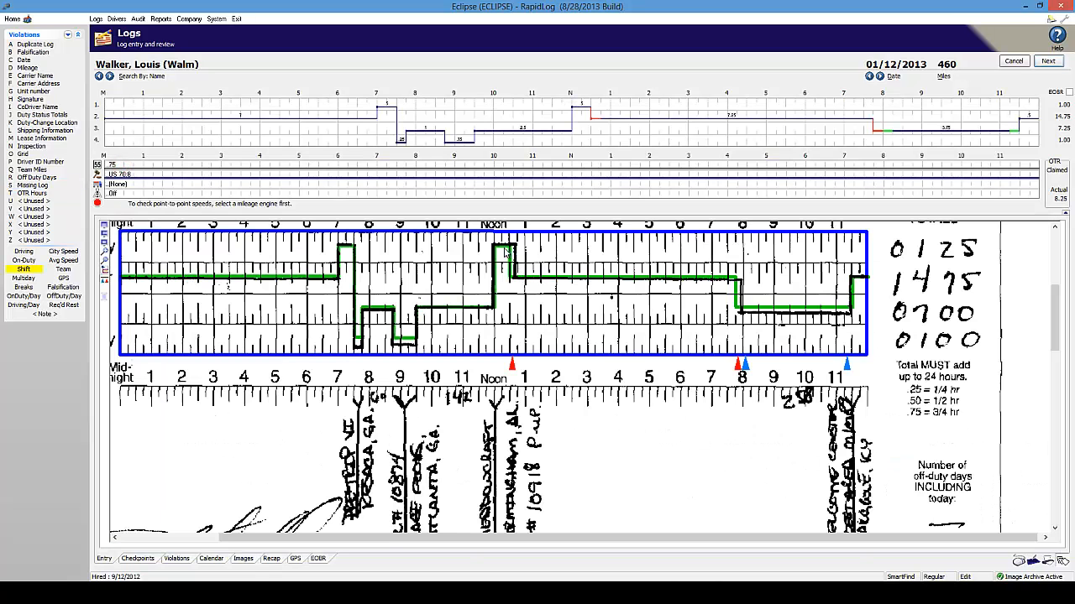
# Correct the recognized grid so the noon off-duty period ends at 12:45 PM and the evening driving starts at 8 PM.
pyautogui.moveTo(519, 256); pyautogui.dragTo(521, 254)
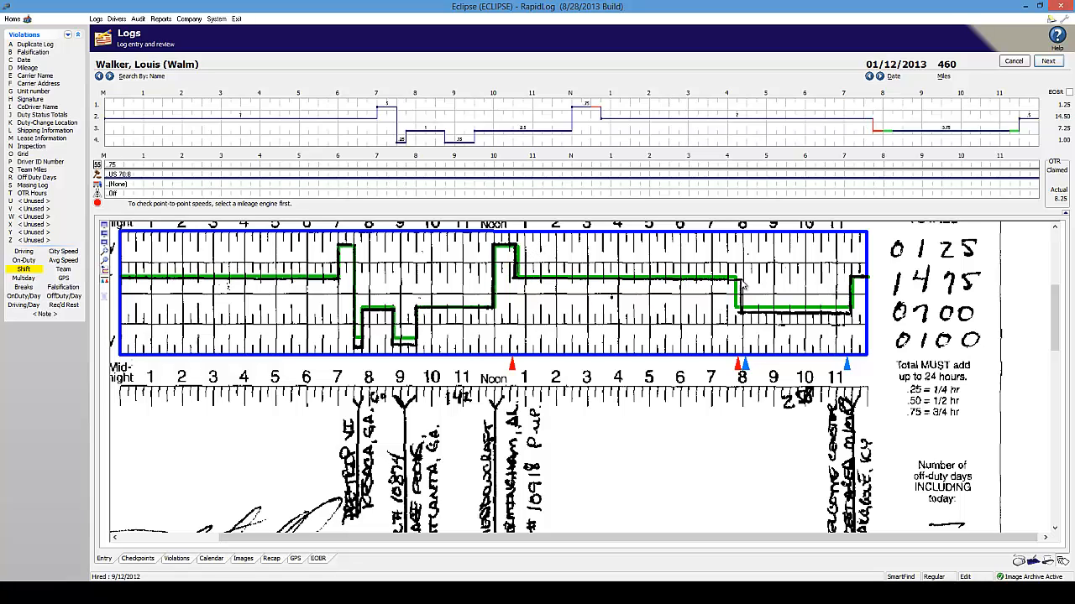
pyautogui.moveTo(735, 286); pyautogui.dragTo(737, 284)
# Flag a Signature violation on the 01/12/2013 log and save it.
pyautogui.click(37, 99)
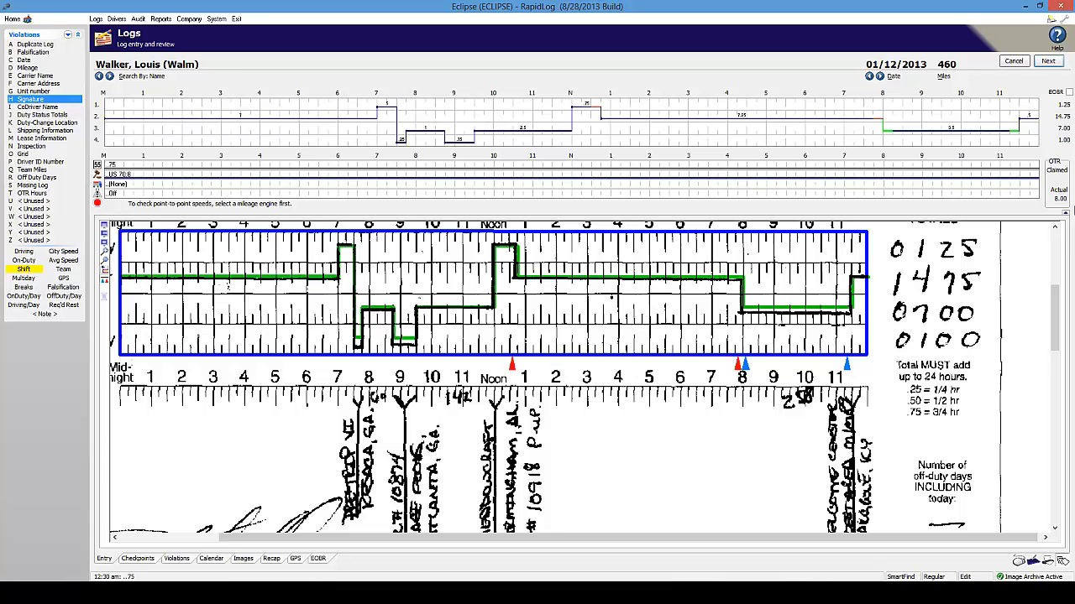
pyautogui.click(1048, 62)
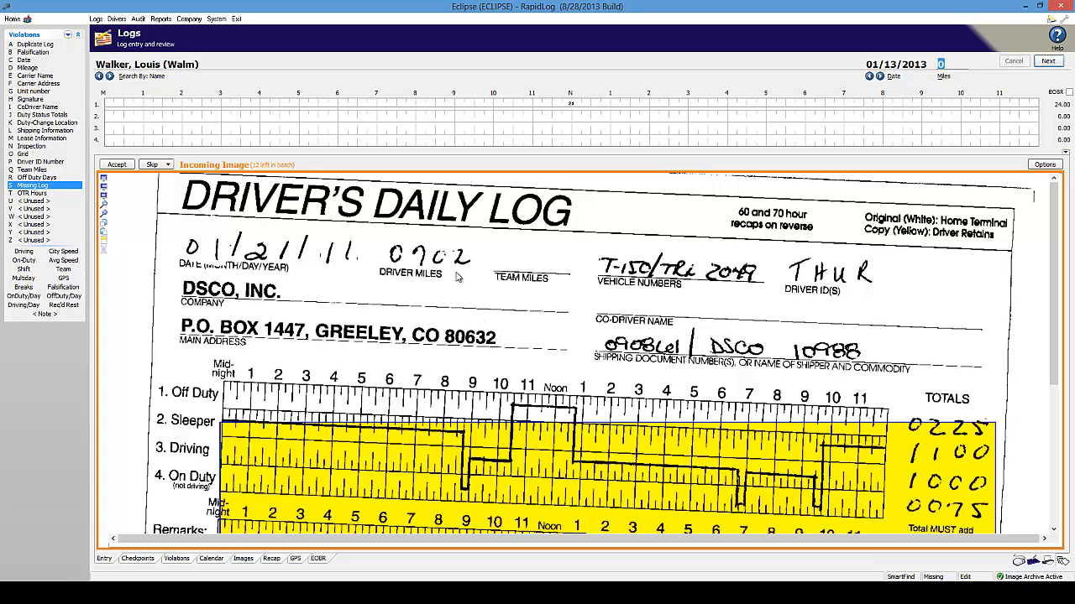
# Skip the incoming log image handwritten 01/21 by discarding it.
pyautogui.click(165, 167)
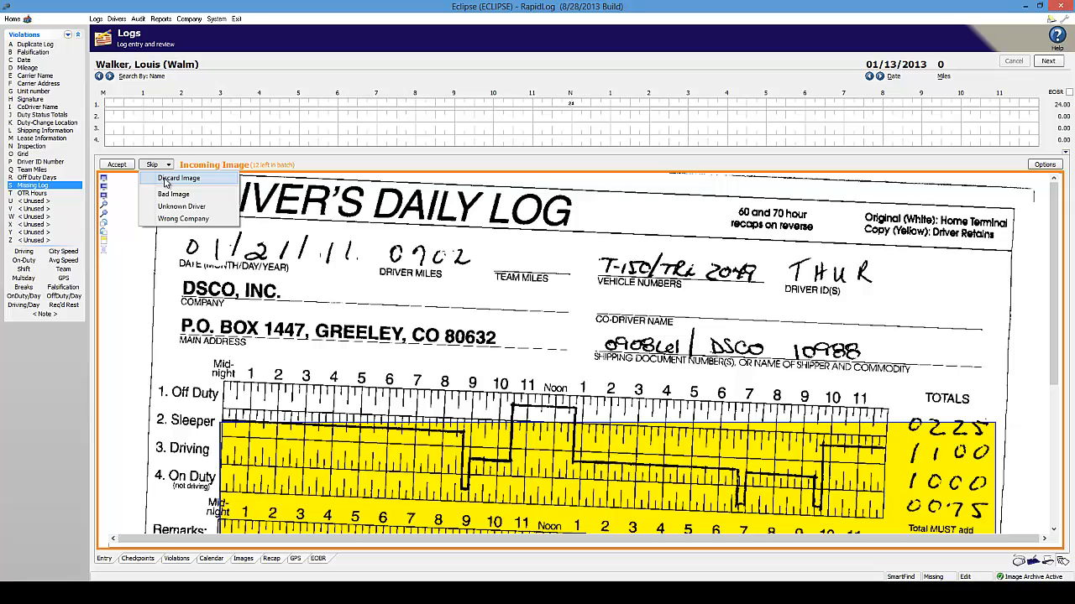
pyautogui.click(166, 181)
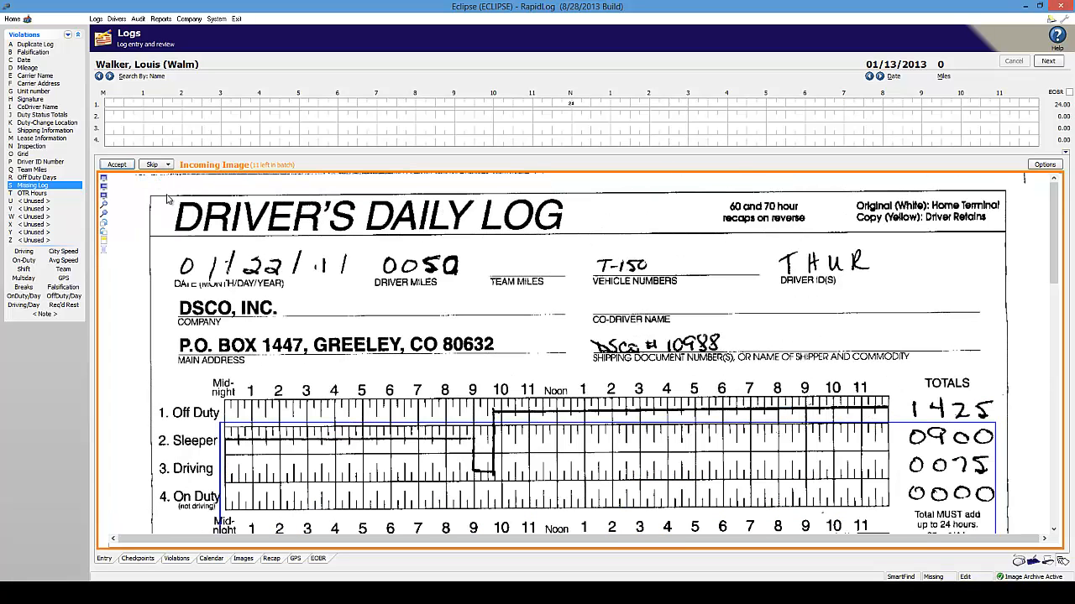